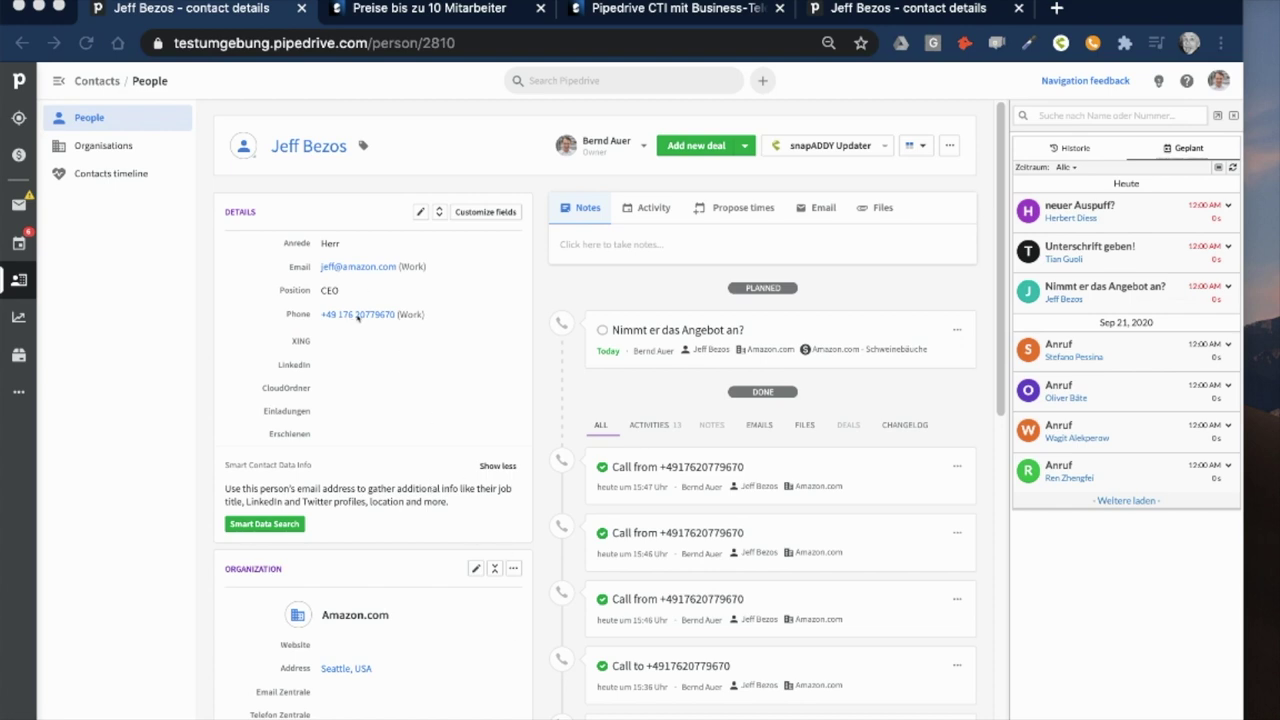
- Call the contact's work number via sipgate and log the note 'am nächsten' under subject 'Termin ausgemacht'
{"action": "mouse_move", "coordinate": [360, 318]}
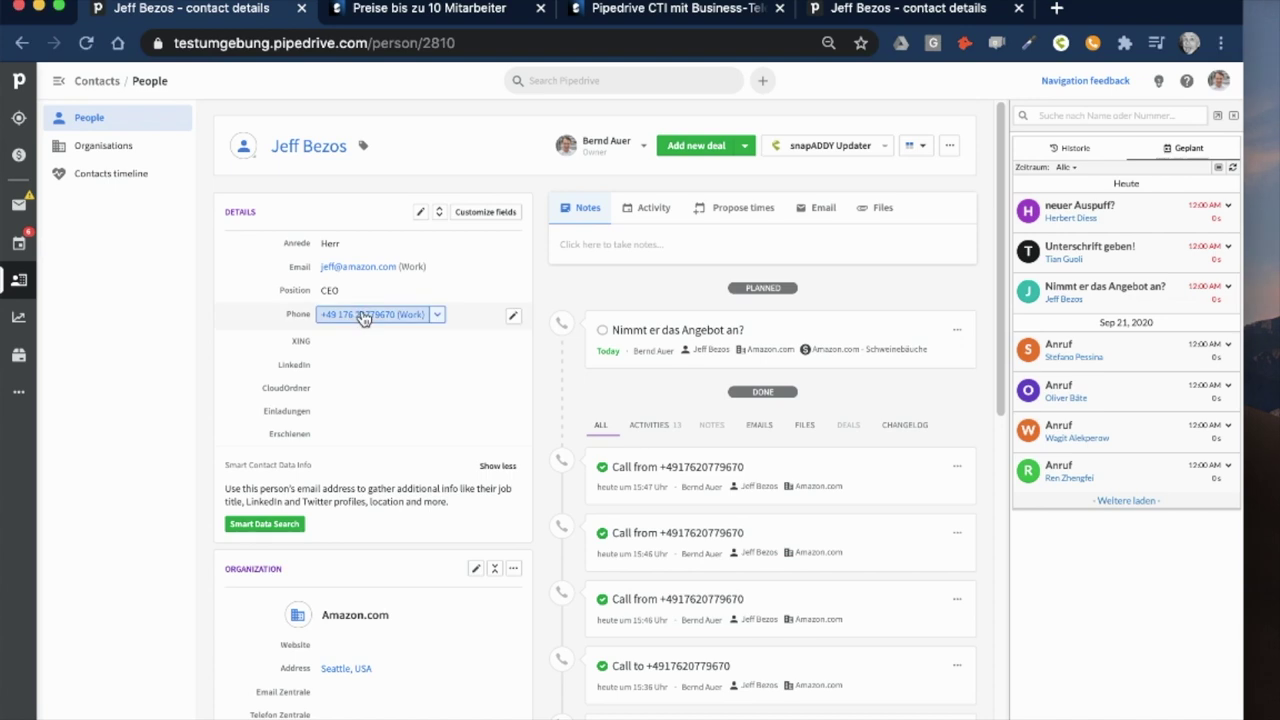
{"action": "left_click", "coordinate": [363, 318]}
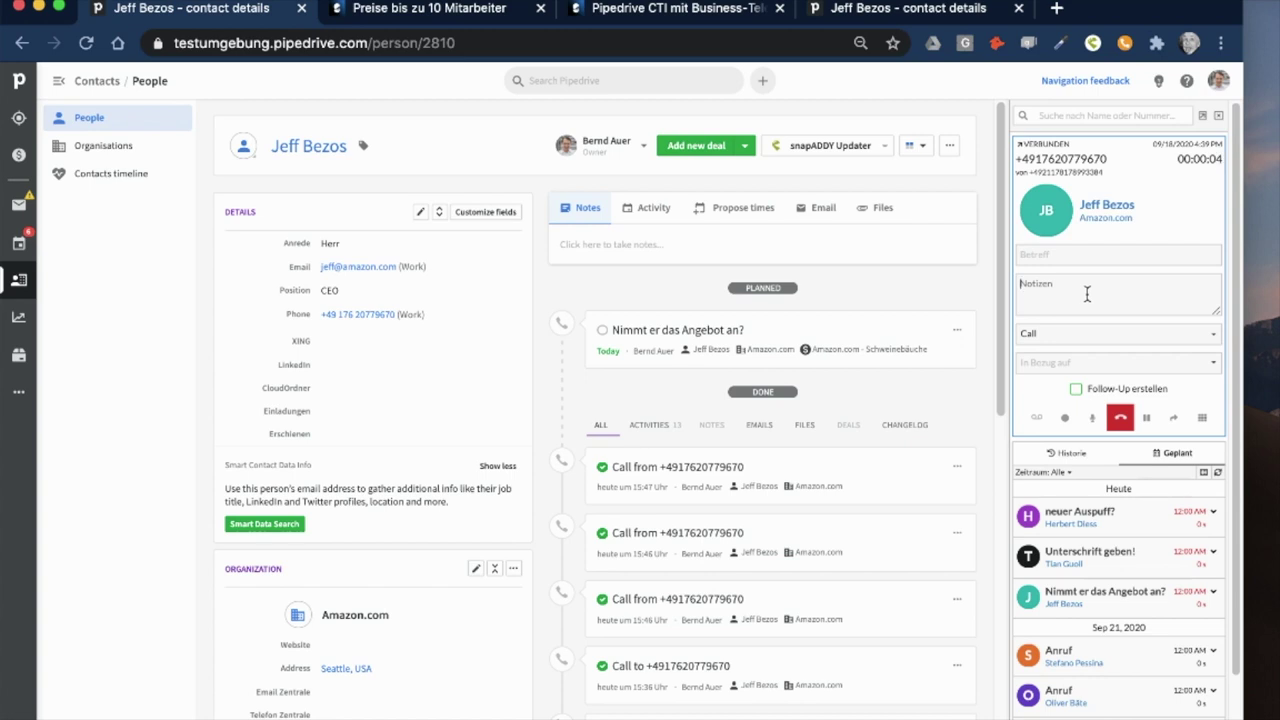
{"action": "left_click", "coordinate": [1087, 294]}
{"action": "type", "text": "am nächsten"}
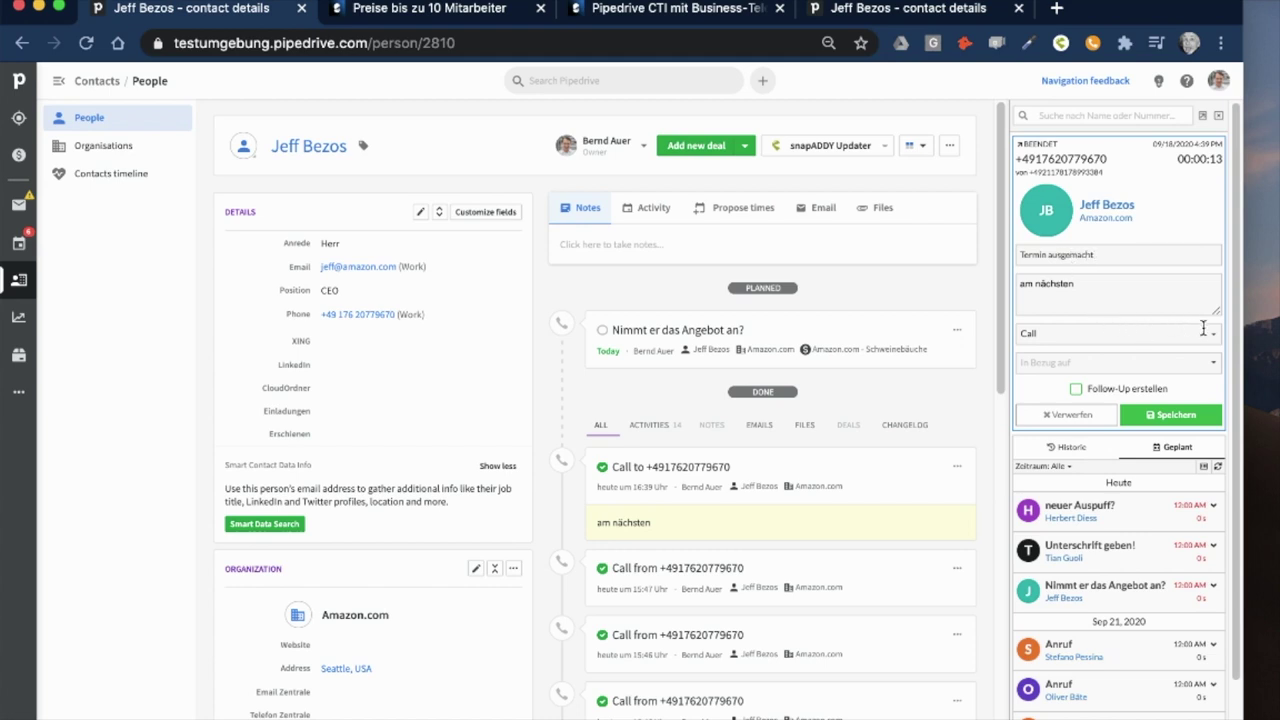
- Set the call's activity type to 'Lead - AE: Termin ausgemacht'
{"action": "left_click", "coordinate": [1212, 339]}
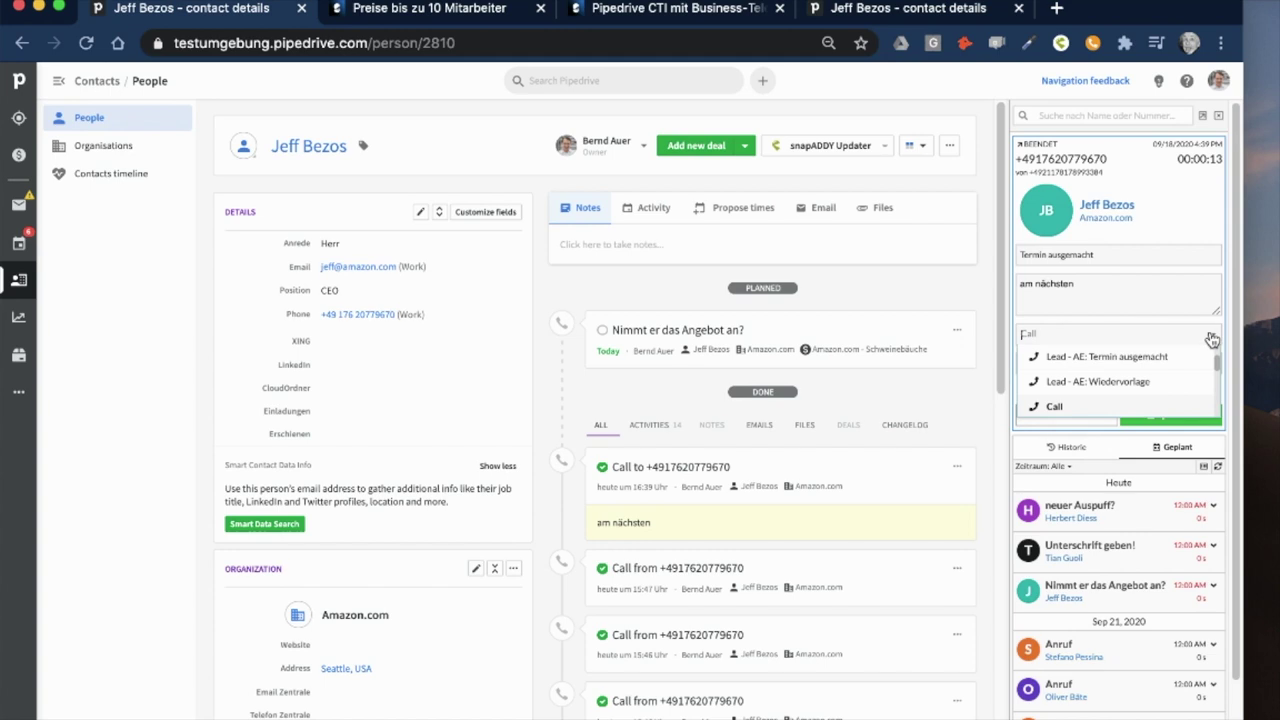
{"action": "scroll", "coordinate": [1172, 386], "scroll_direction": "up", "scroll_amount": 1}
{"action": "scroll", "coordinate": [1172, 386], "scroll_direction": "up", "scroll_amount": 1}
{"action": "scroll", "coordinate": [1171, 389], "scroll_direction": "up", "scroll_amount": 1}
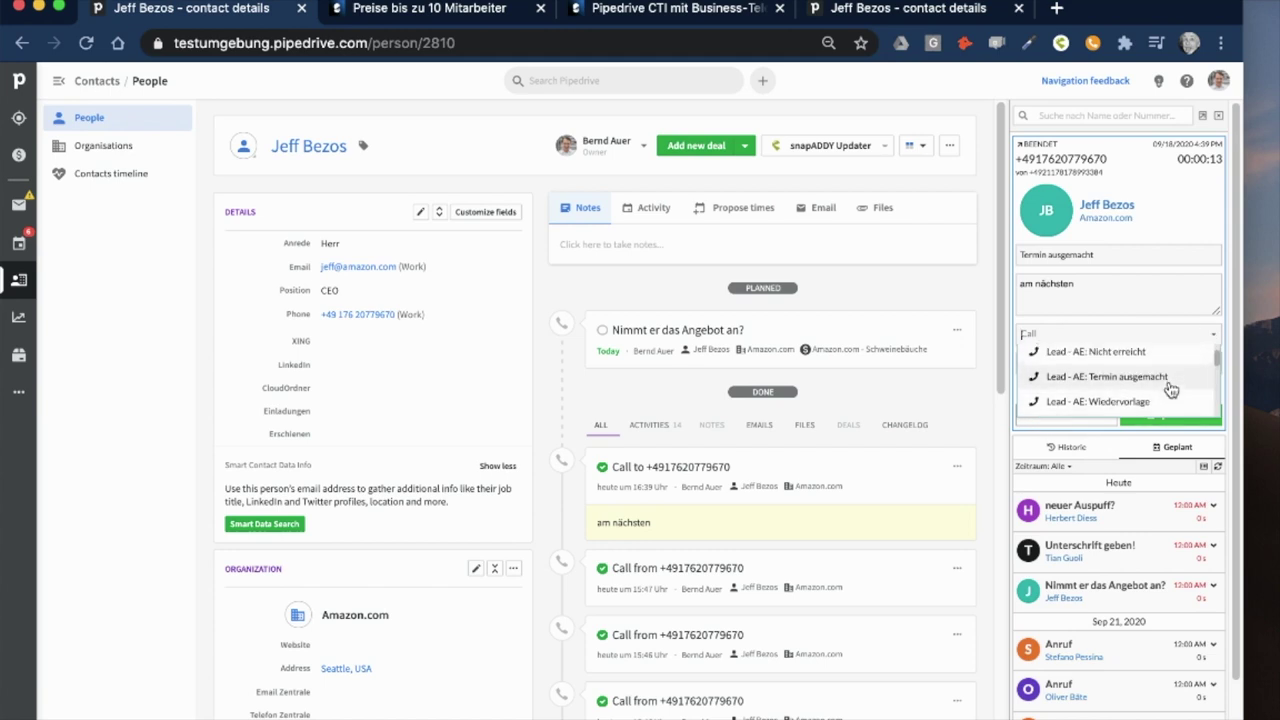
{"action": "scroll", "coordinate": [1070, 372], "scroll_direction": "down", "scroll_amount": 1}
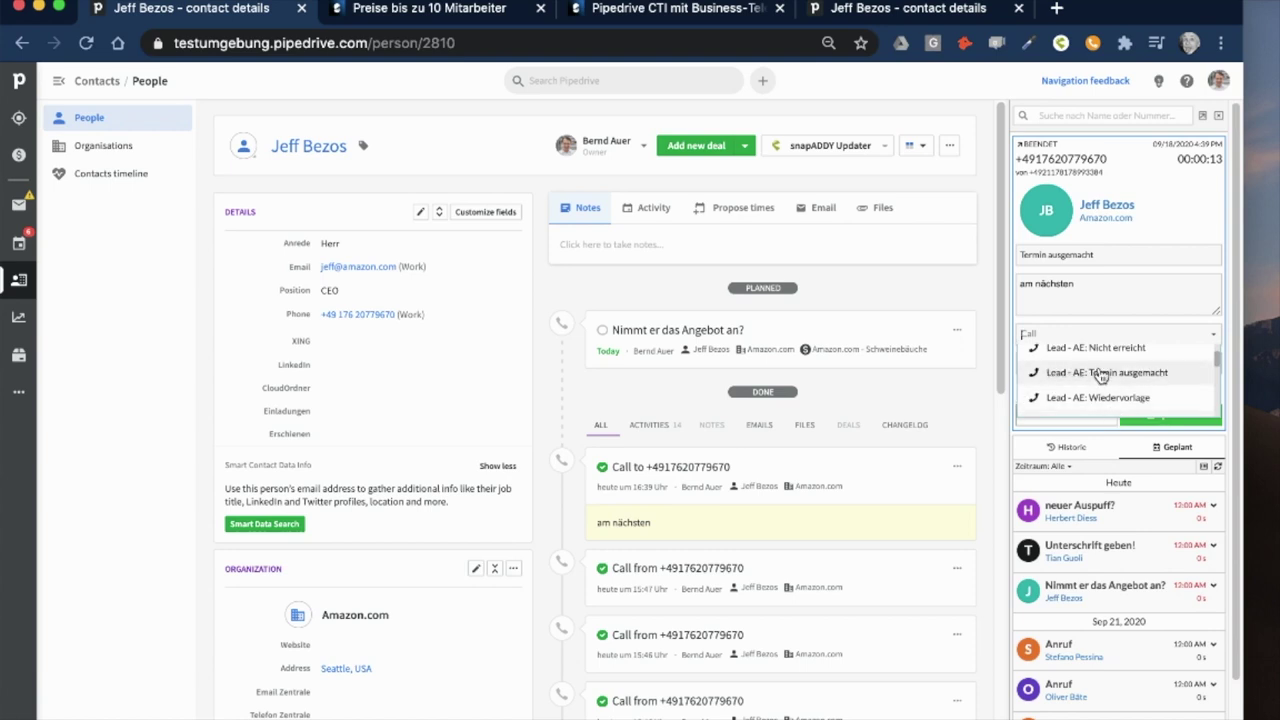
{"action": "left_click", "coordinate": [1100, 373]}
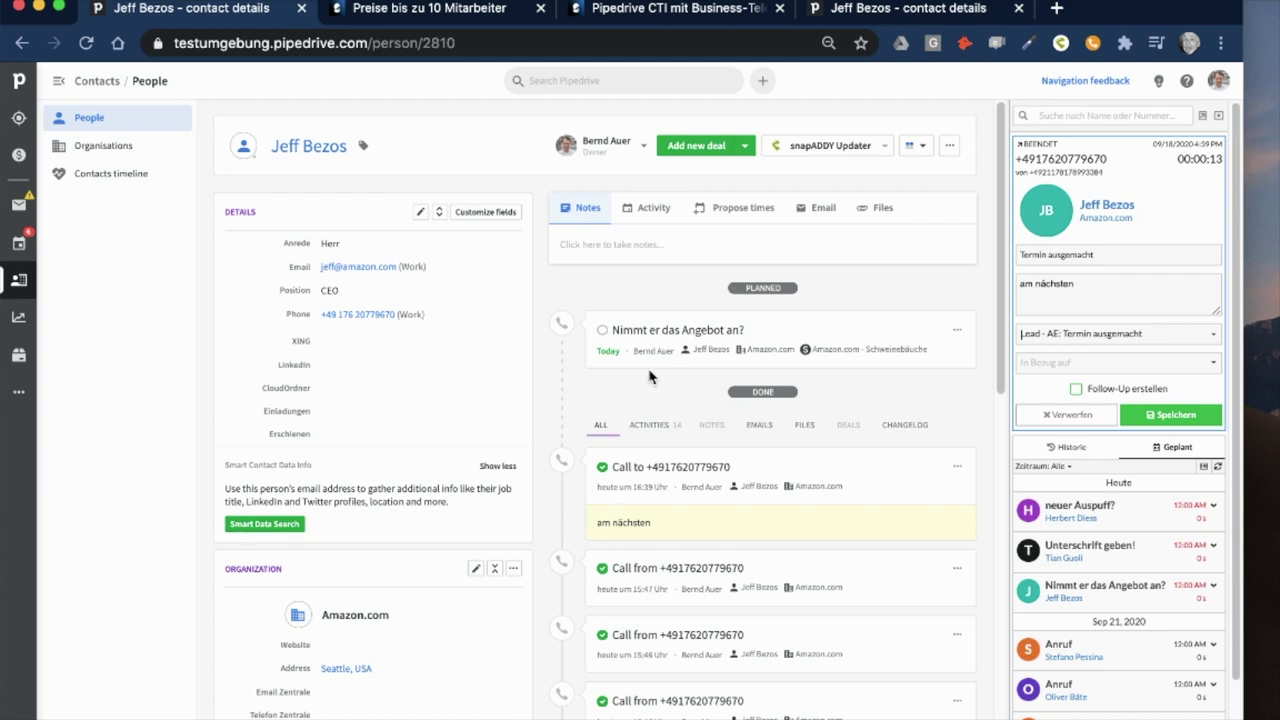
{"action": "scroll", "coordinate": [451, 557], "scroll_direction": "down", "scroll_amount": 5}
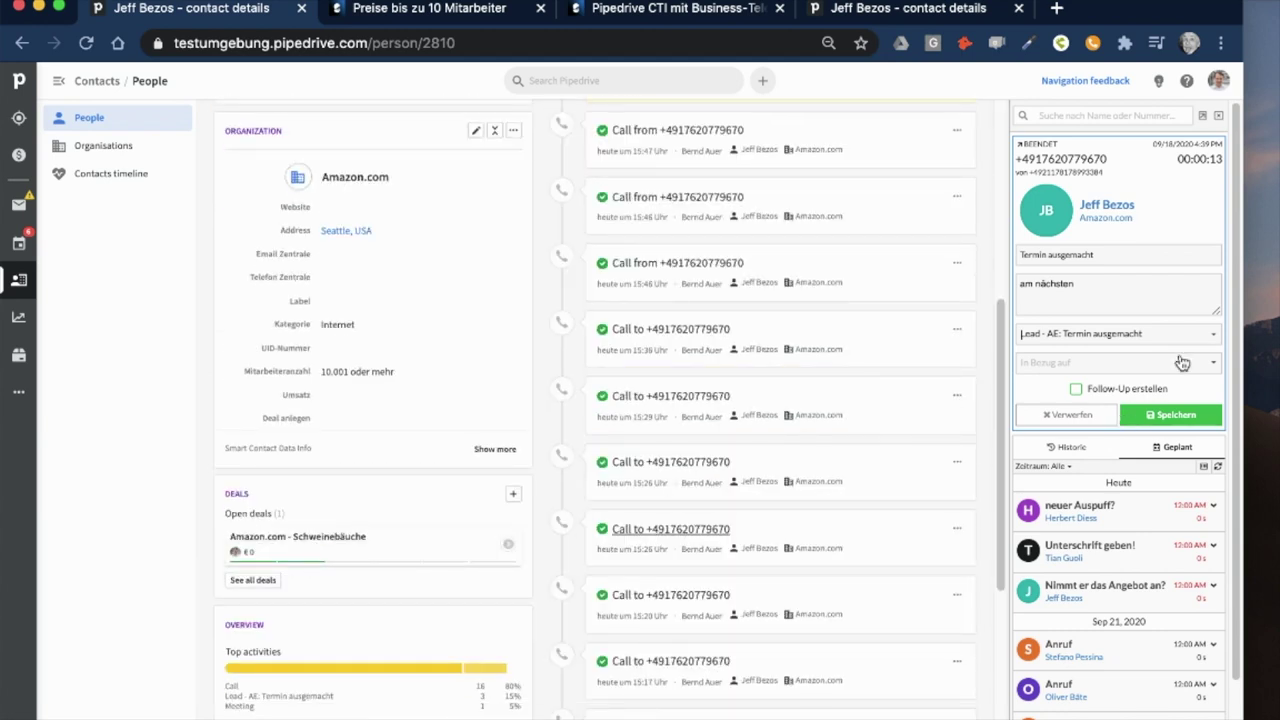
- Link the call to the 'Amazon.com - Schweinebäuche' deal, enable Follow-Up erstellen, and save it
{"action": "left_click", "coordinate": [1211, 366]}
{"action": "left_click", "coordinate": [1150, 387]}
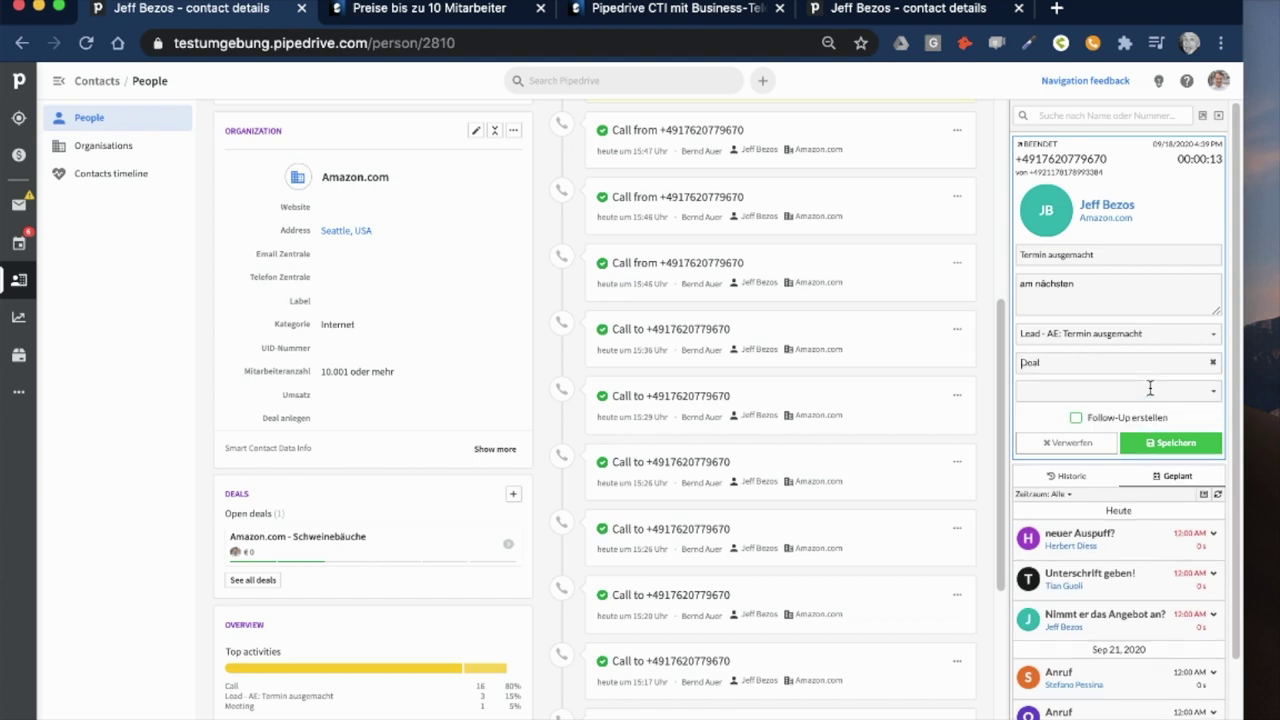
{"action": "left_click", "coordinate": [1155, 388]}
{"action": "left_click", "coordinate": [1164, 416]}
{"action": "scroll", "coordinate": [712, 422], "scroll_direction": "up", "scroll_amount": 5}
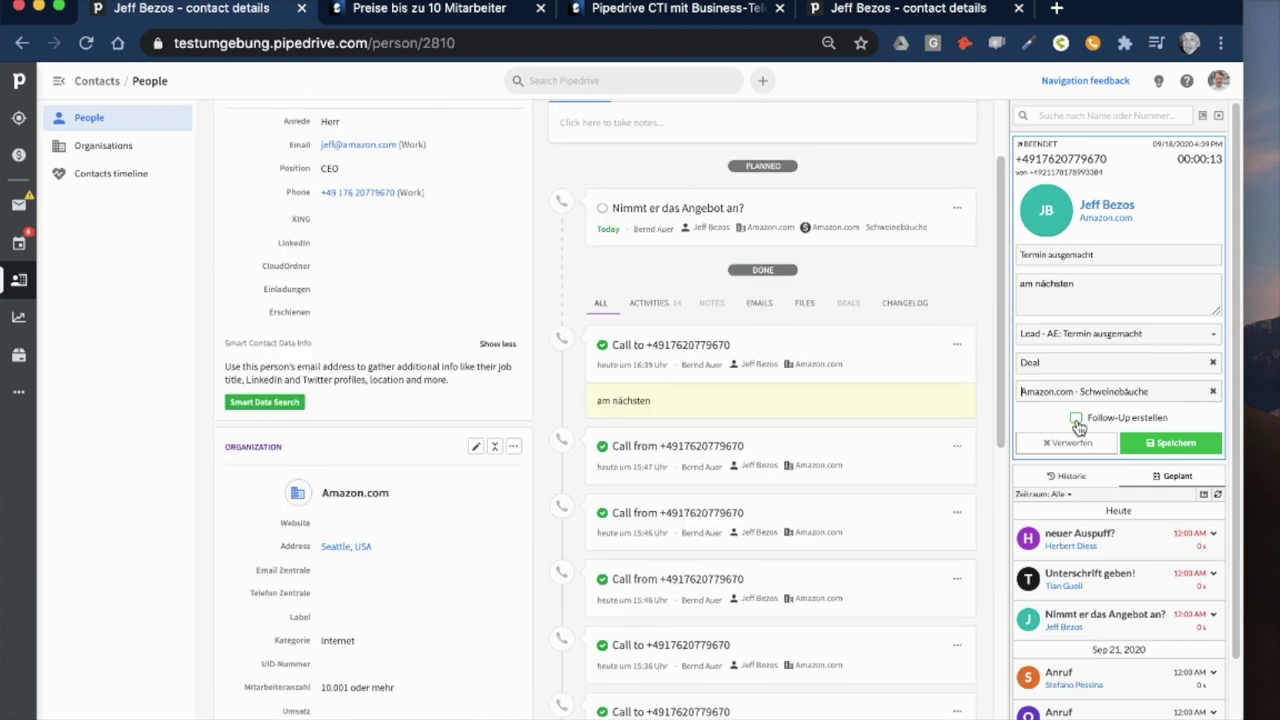
{"action": "left_click", "coordinate": [1077, 420]}
{"action": "left_click", "coordinate": [1158, 446]}
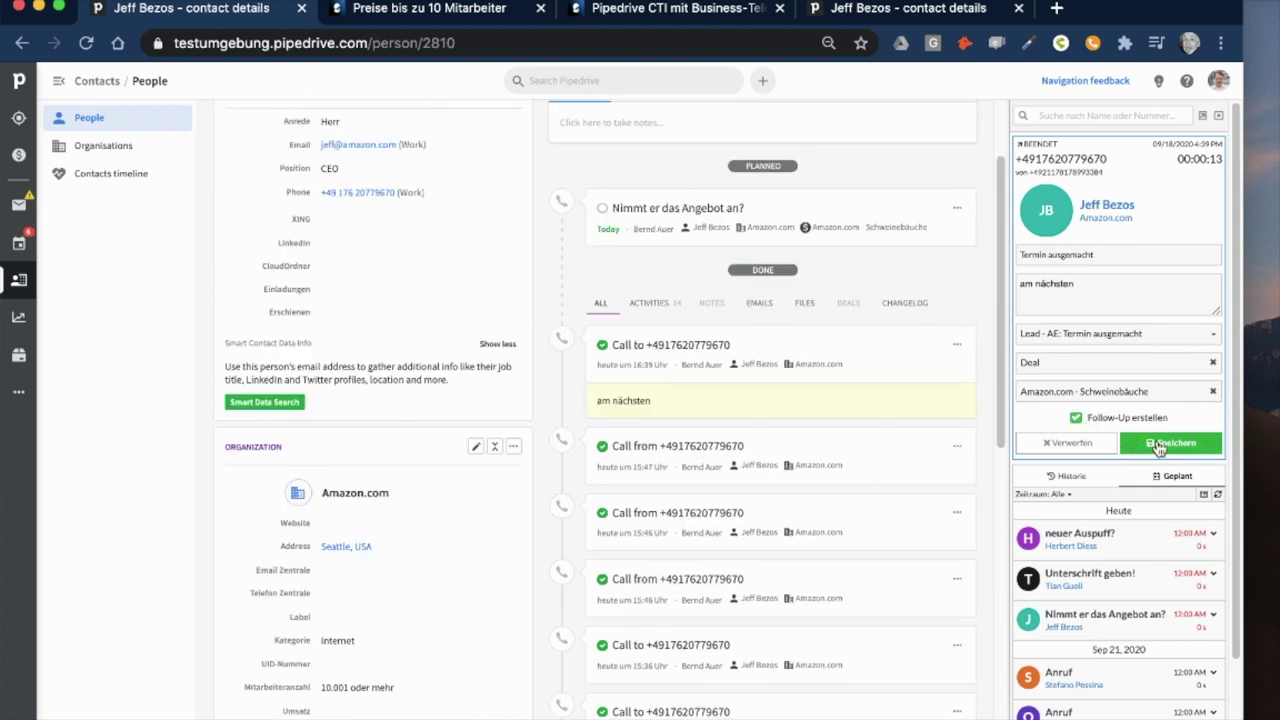
- Schedule the 'Termin ausgemacht' follow-up for today at 17:15, then mark it as done
{"action": "left_click", "coordinate": [1055, 189]}
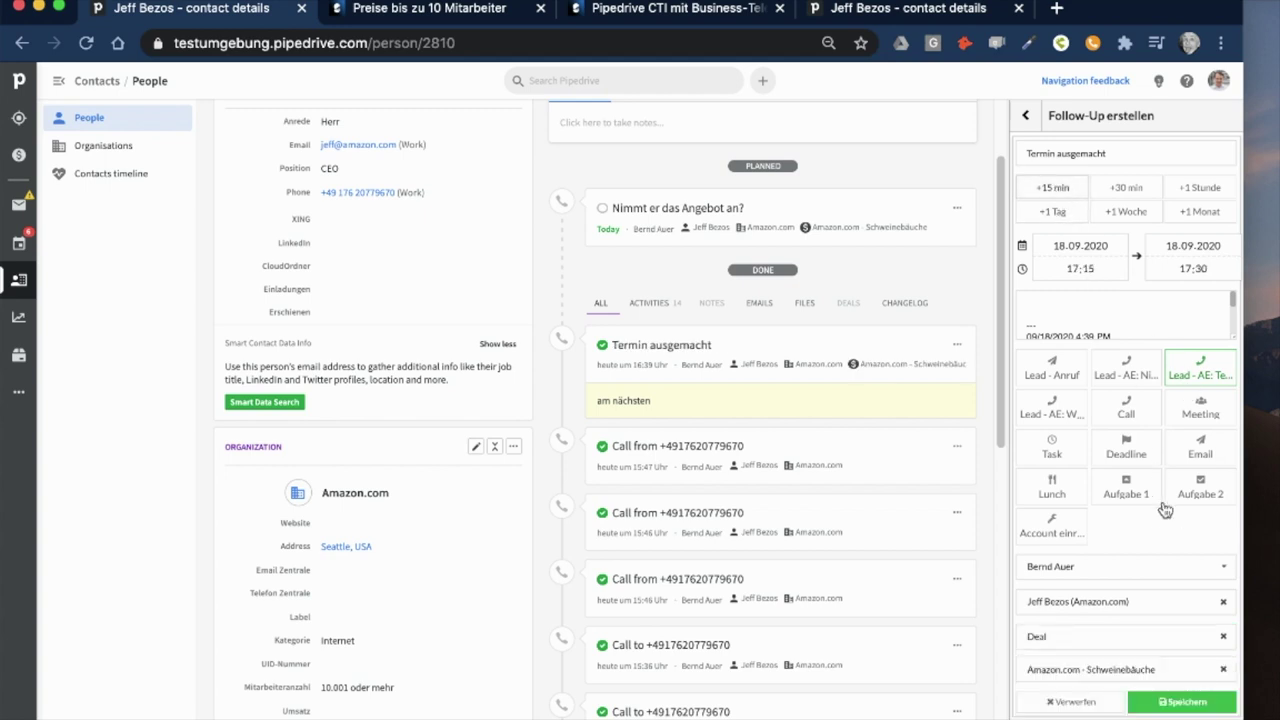
{"action": "left_click", "coordinate": [1183, 703]}
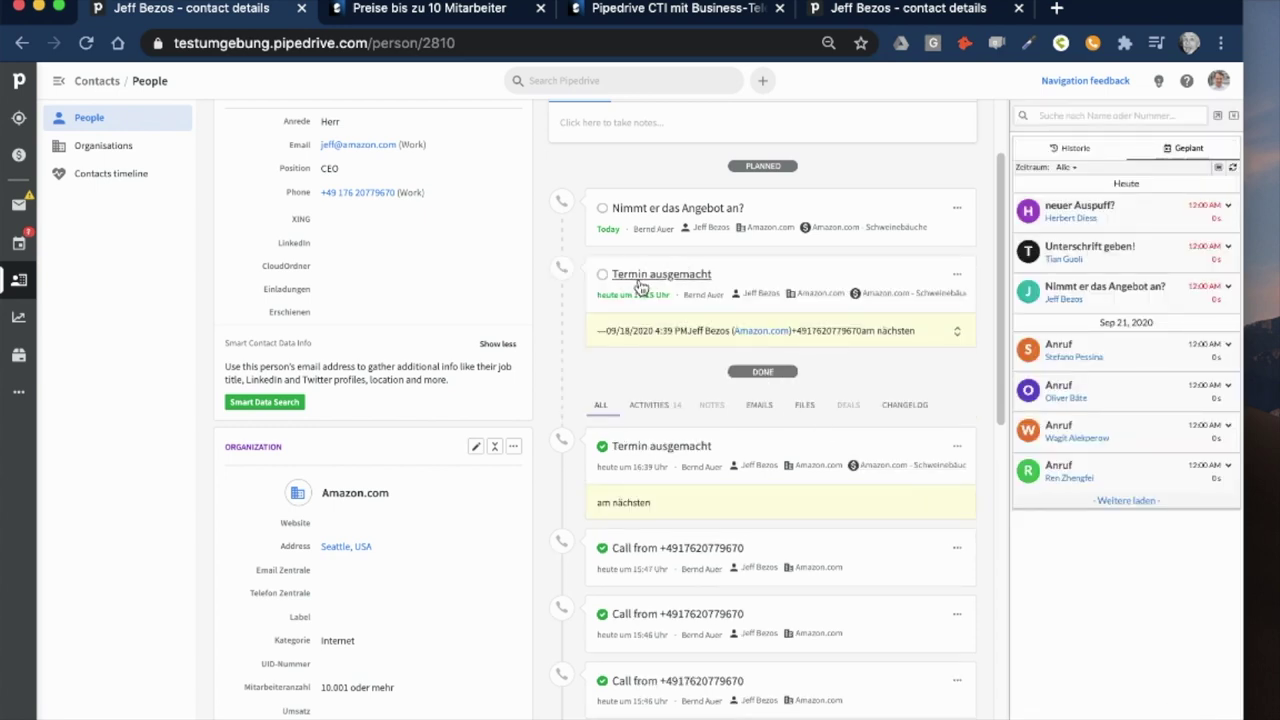
{"action": "scroll", "coordinate": [846, 520], "scroll_direction": "up", "scroll_amount": 1}
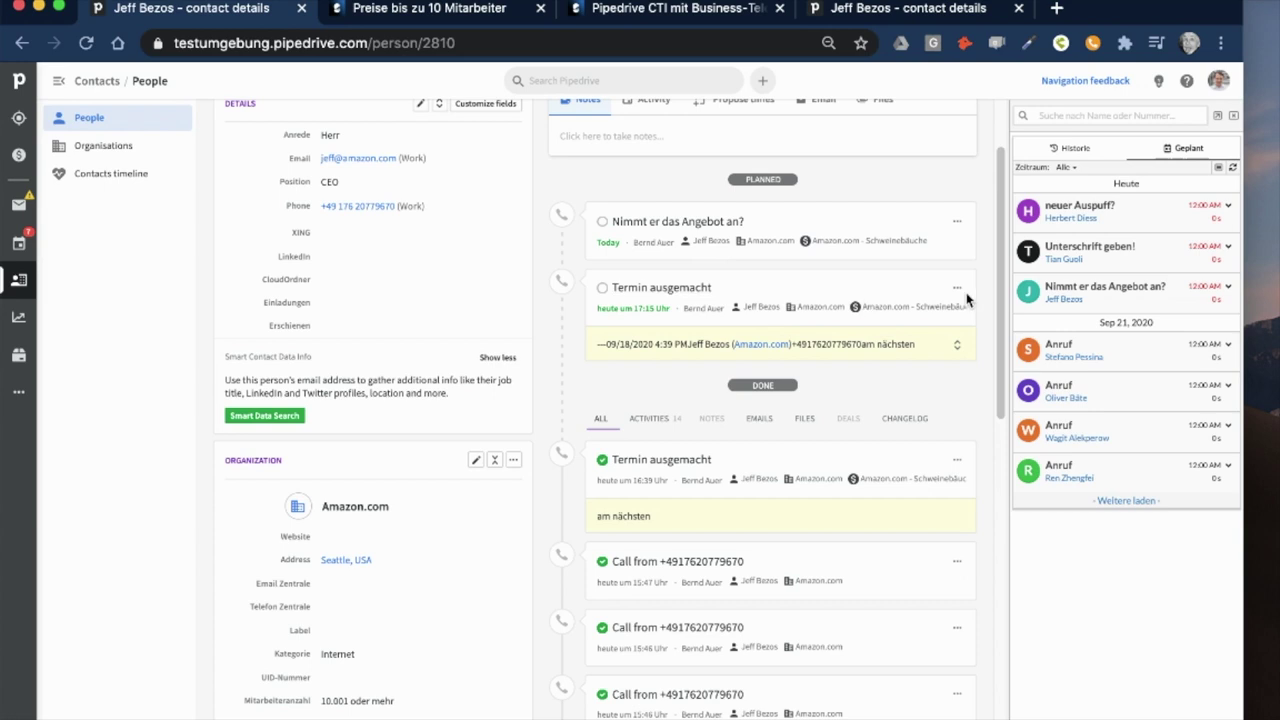
{"action": "left_click", "coordinate": [957, 345]}
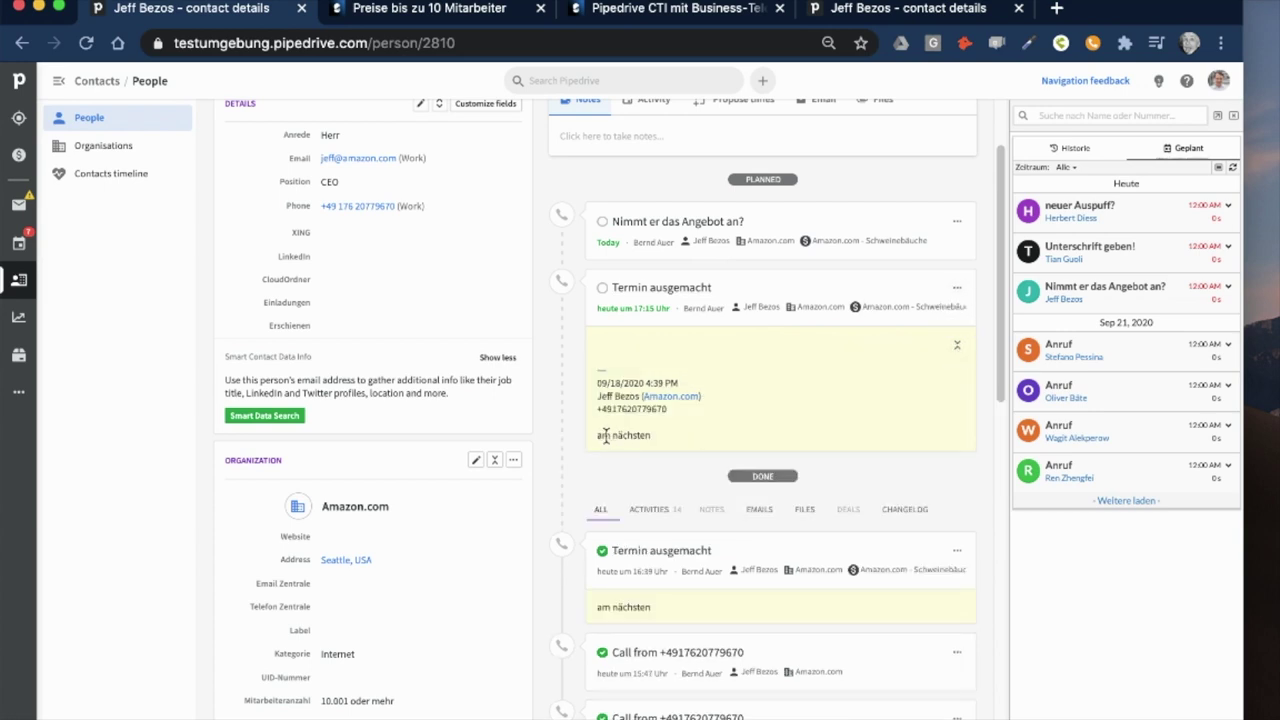
{"action": "left_click_drag", "start_coordinate": [596, 436], "coordinate": [652, 441]}
{"action": "left_click", "coordinate": [602, 288]}
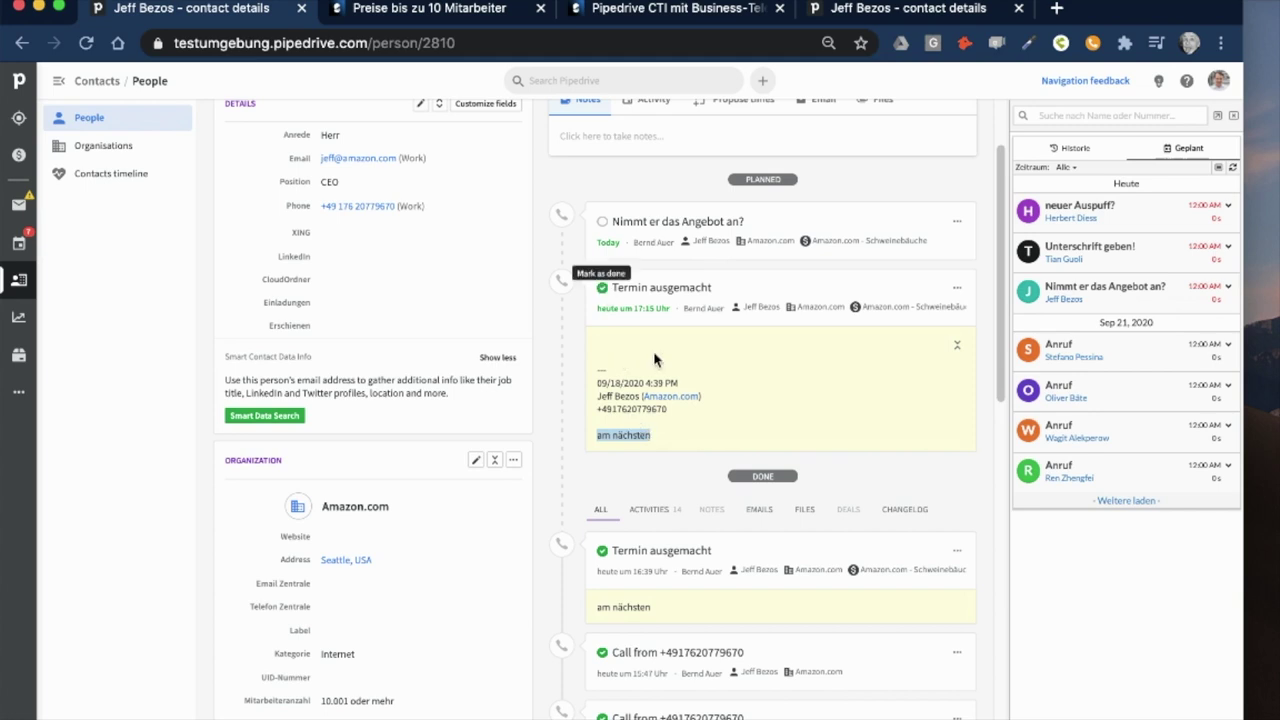
- From sipgate's planned calls, open the 'Volkswagen - Hochhäuser' deal of the 'neuer Auspuff?' call
{"action": "scroll", "coordinate": [748, 351], "scroll_direction": "up", "scroll_amount": 3}
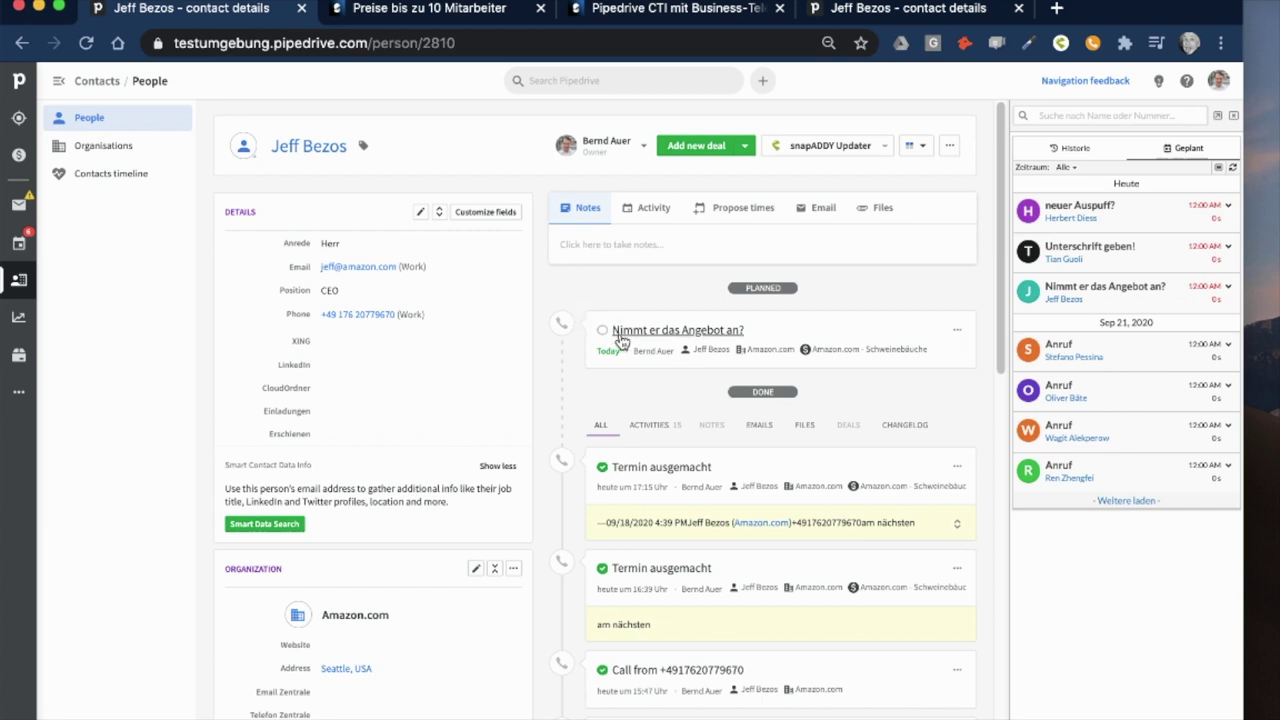
{"action": "left_click", "coordinate": [1058, 149]}
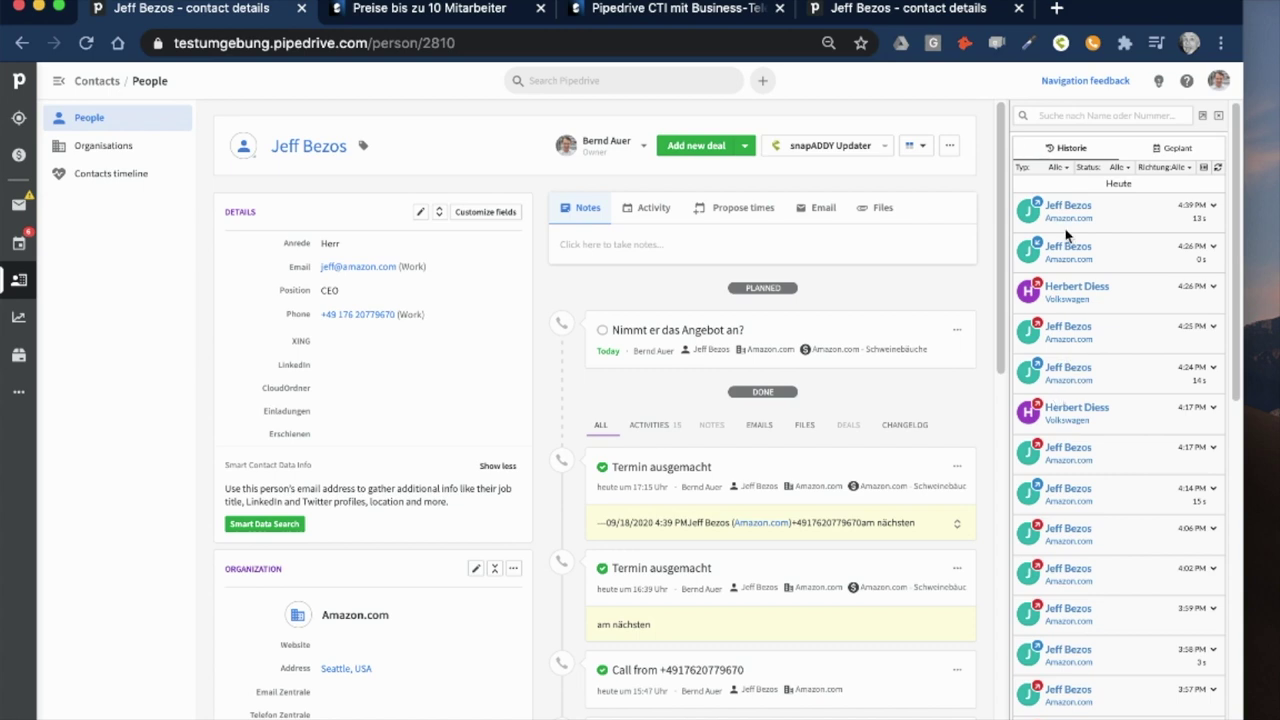
{"action": "left_click", "coordinate": [1173, 149]}
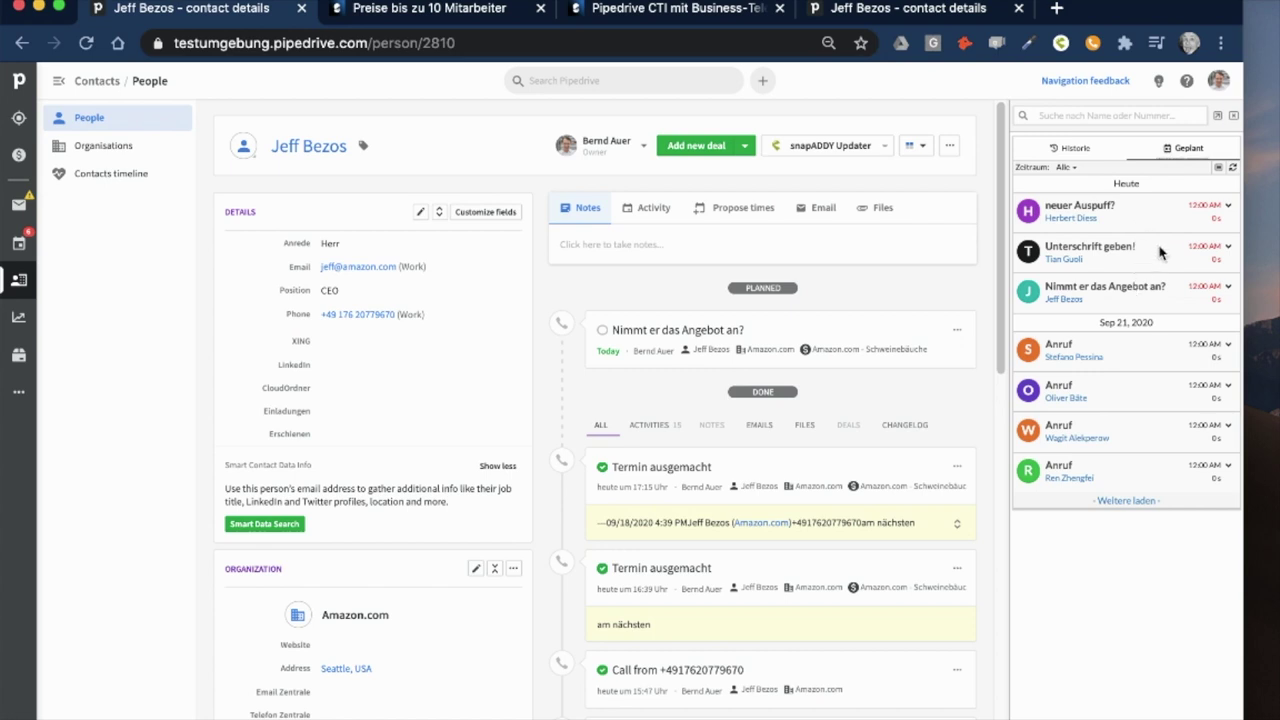
{"action": "left_click", "coordinate": [1227, 206]}
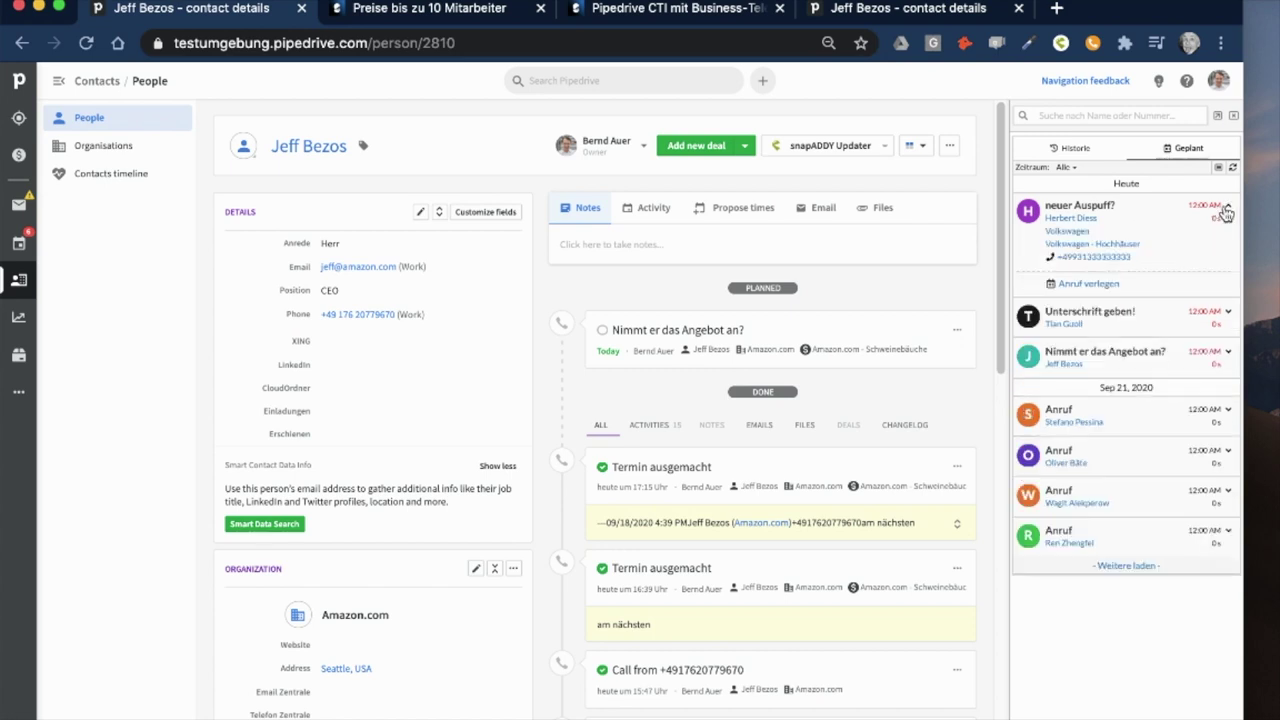
{"action": "left_click", "coordinate": [1080, 246]}
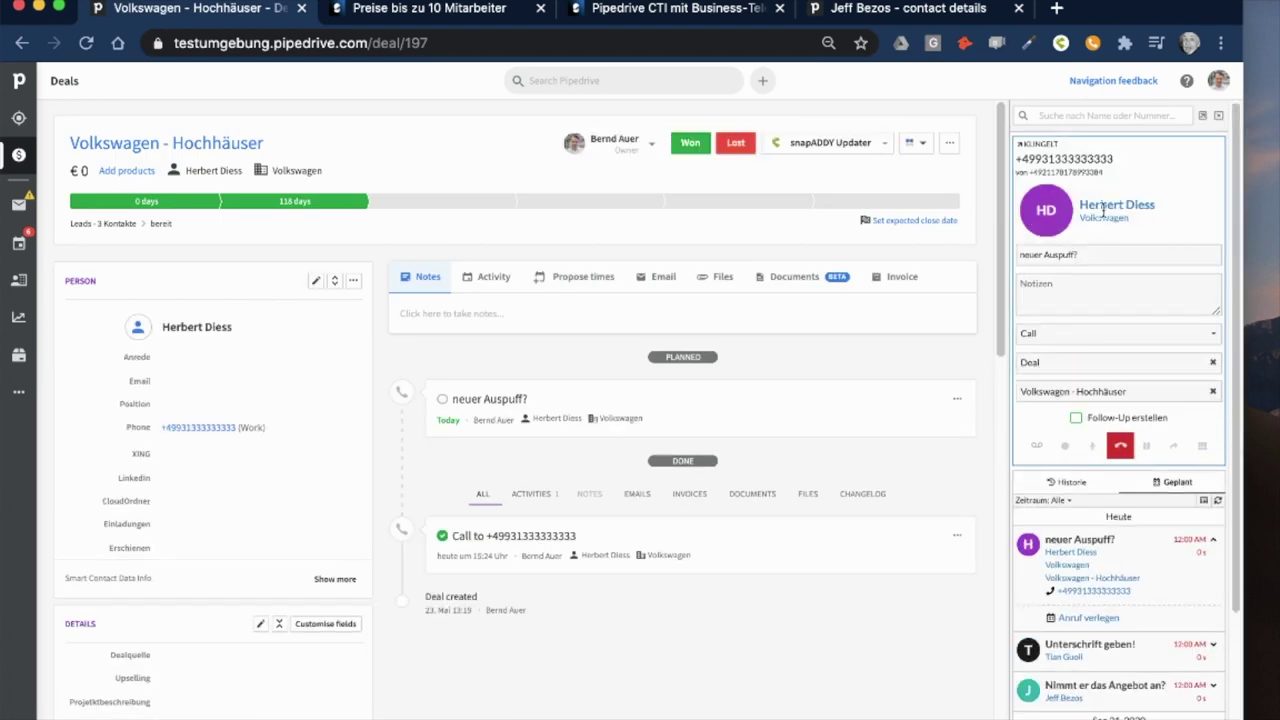
- Hang up the Volkswagen call and save it with the note 'hat'
{"action": "left_click", "coordinate": [1119, 447]}
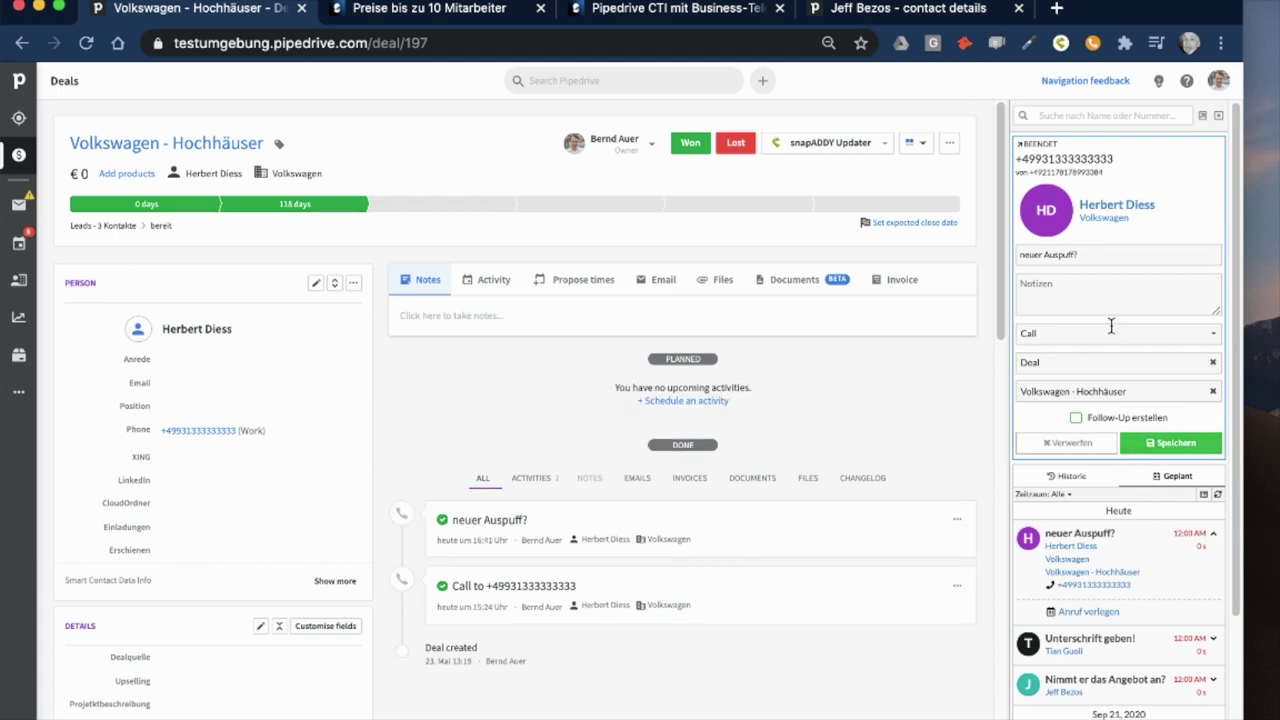
{"action": "type", "text": "hat"}
{"action": "left_click", "coordinate": [1186, 446]}
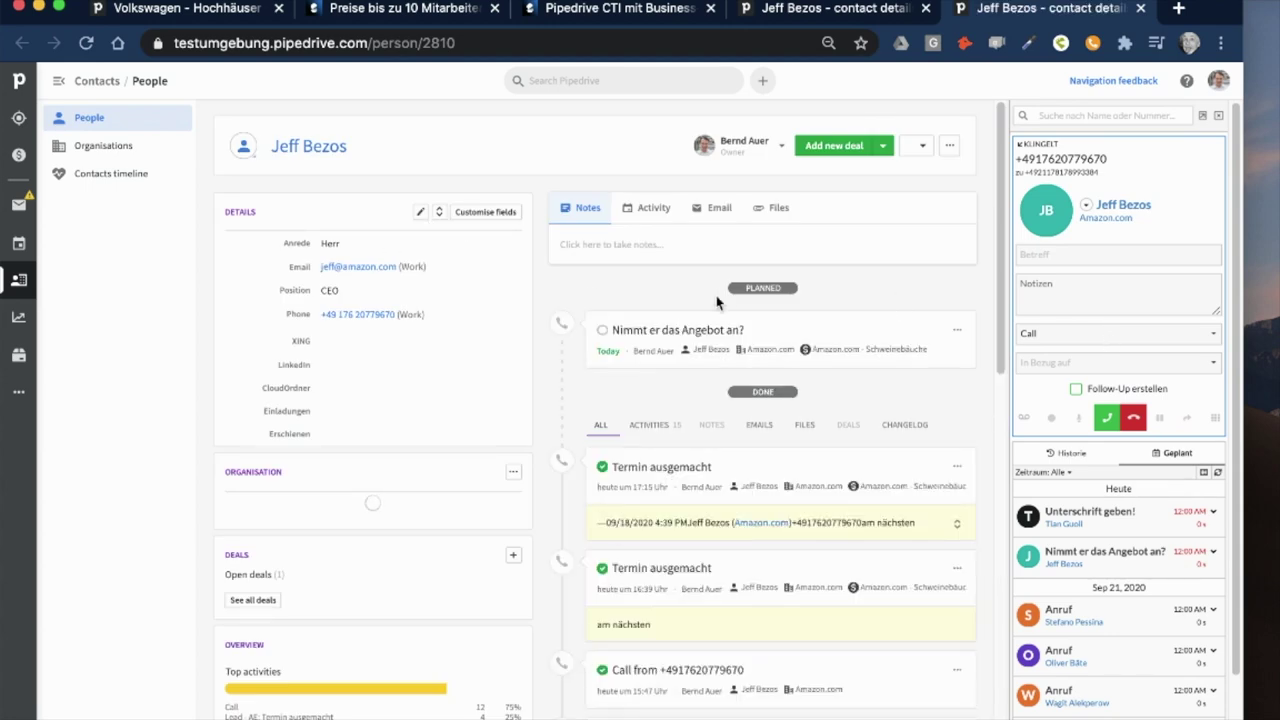
- Answer the Amazon contact's incoming call, log it, and switch to the sipgate pricing page
{"action": "left_click", "coordinate": [1108, 420]}
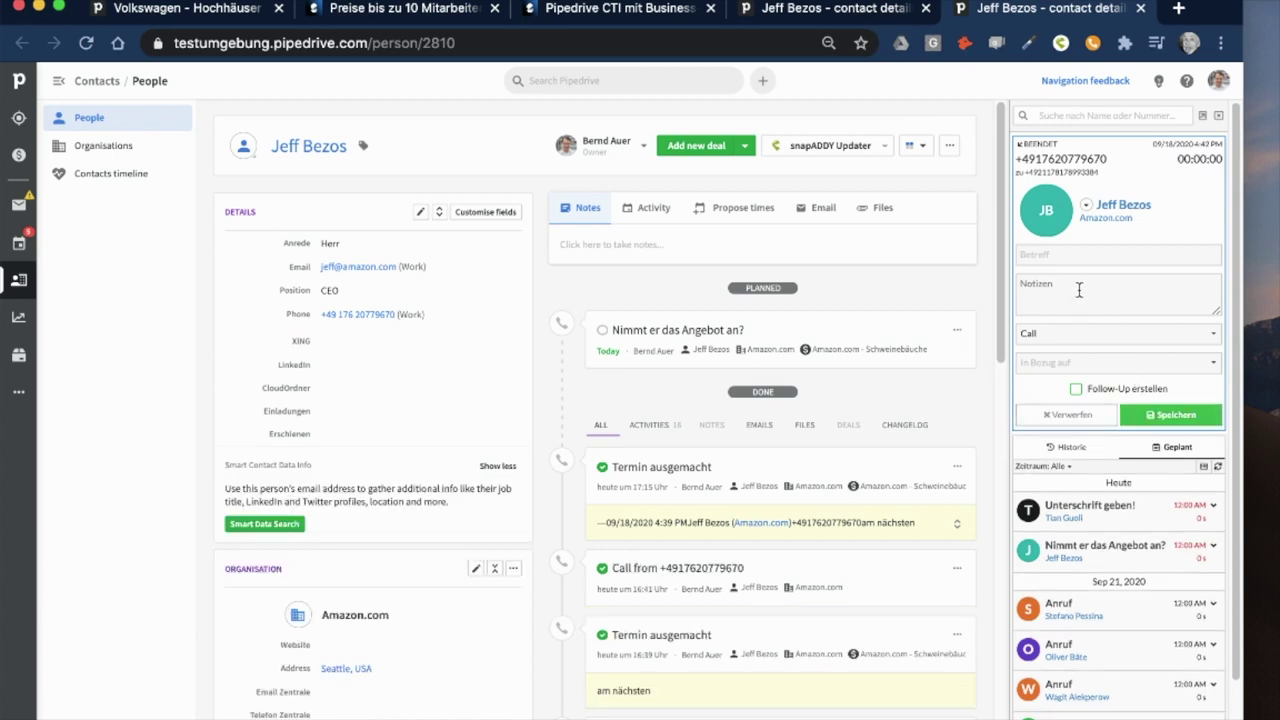
{"action": "left_click", "coordinate": [1150, 416]}
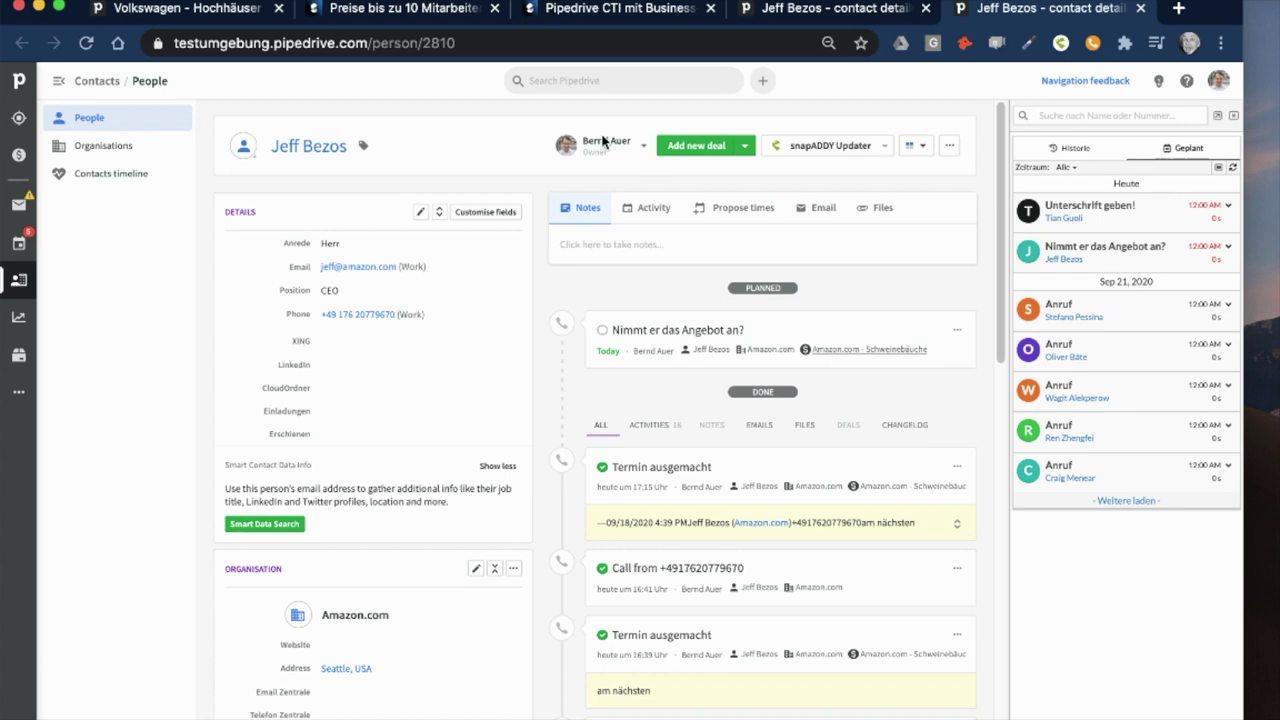
{"action": "left_click", "coordinate": [425, 13]}
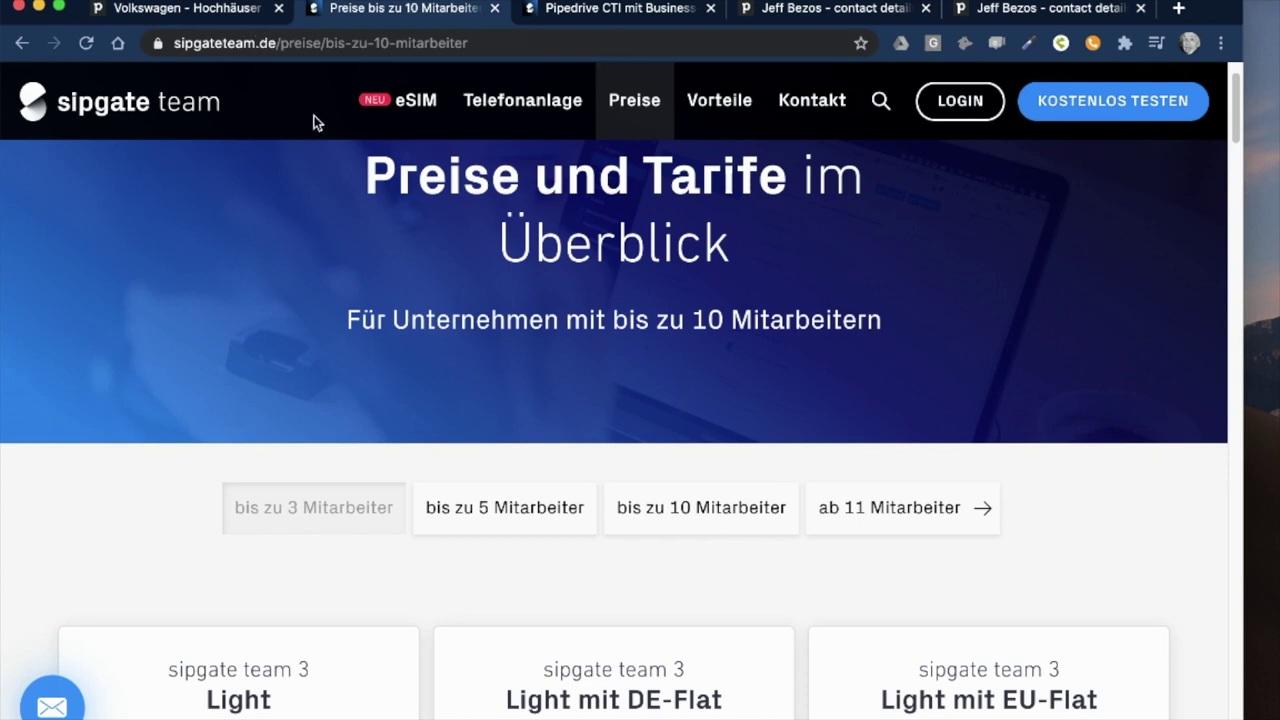
- Review the sipgate team price cards, then go to the 'Pipedrive CTI mit Business' page
{"action": "scroll", "coordinate": [437, 500], "scroll_direction": "down", "scroll_amount": 3}
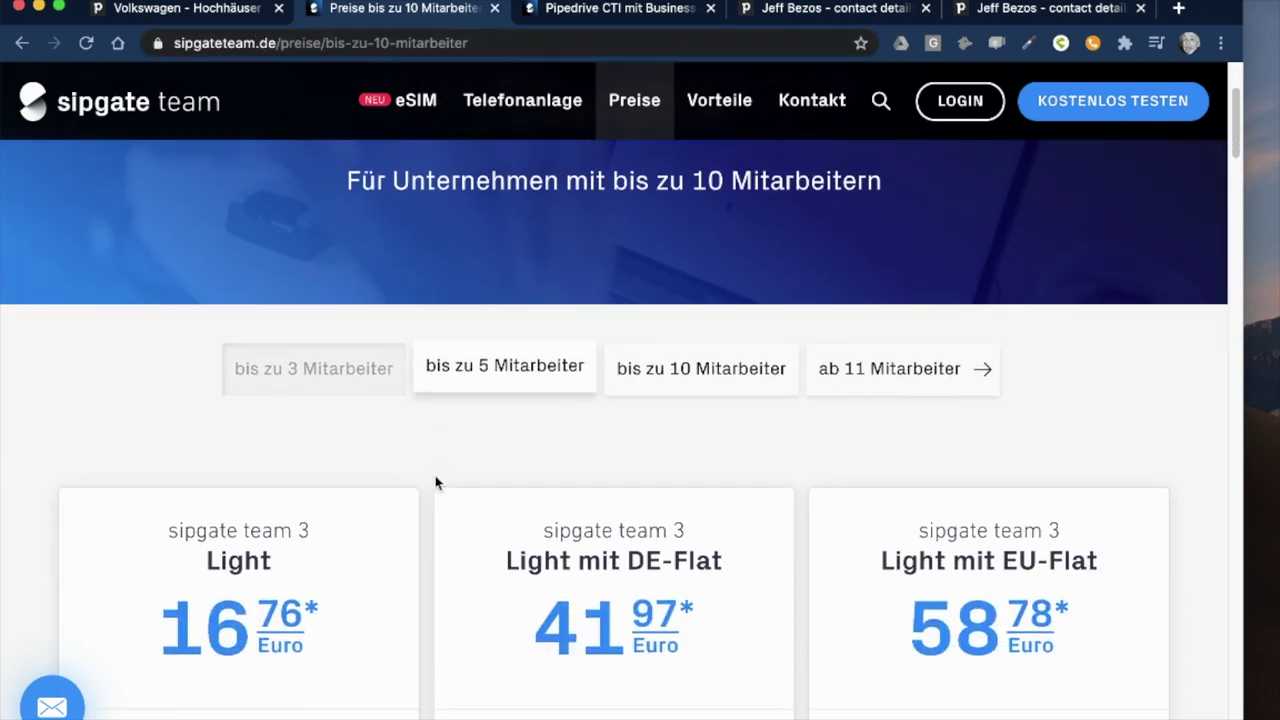
{"action": "scroll", "coordinate": [435, 483], "scroll_direction": "down", "scroll_amount": 3}
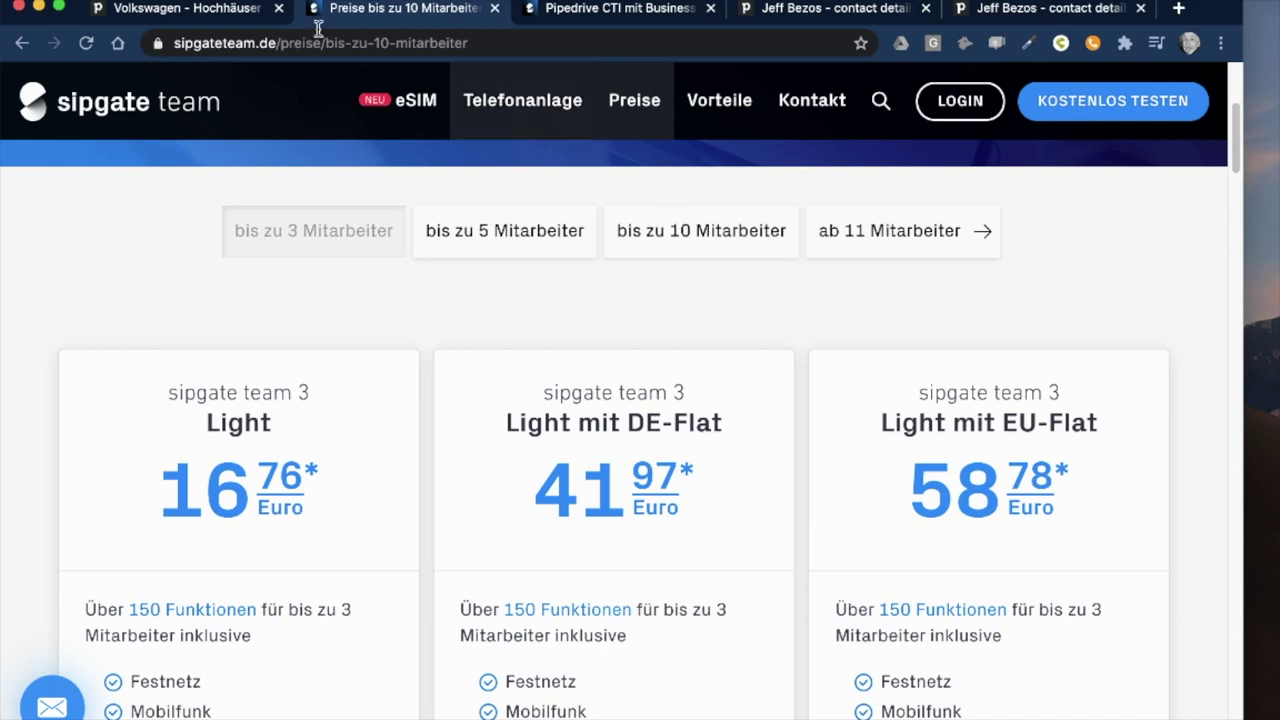
{"action": "left_click", "coordinate": [613, 11]}
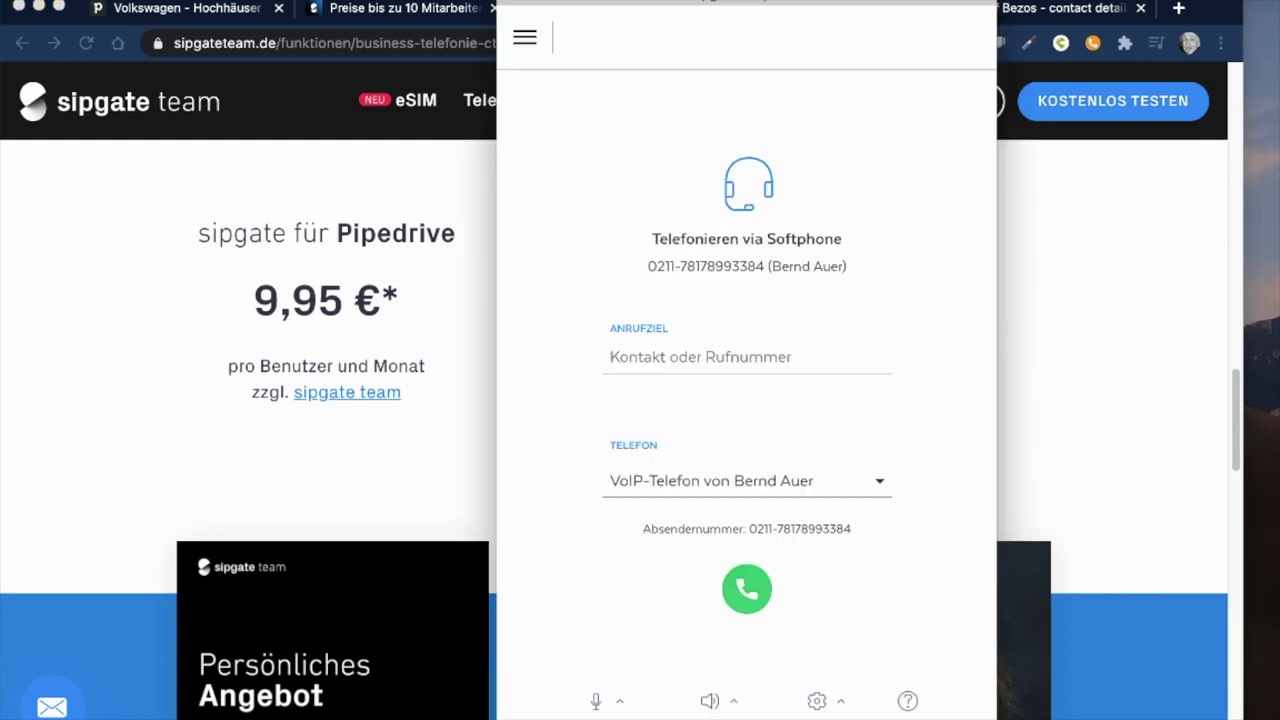
- Dial a mobile test number from the sipgate softphone, hang up, and close the softphone
{"action": "left_click", "coordinate": [670, 358]}
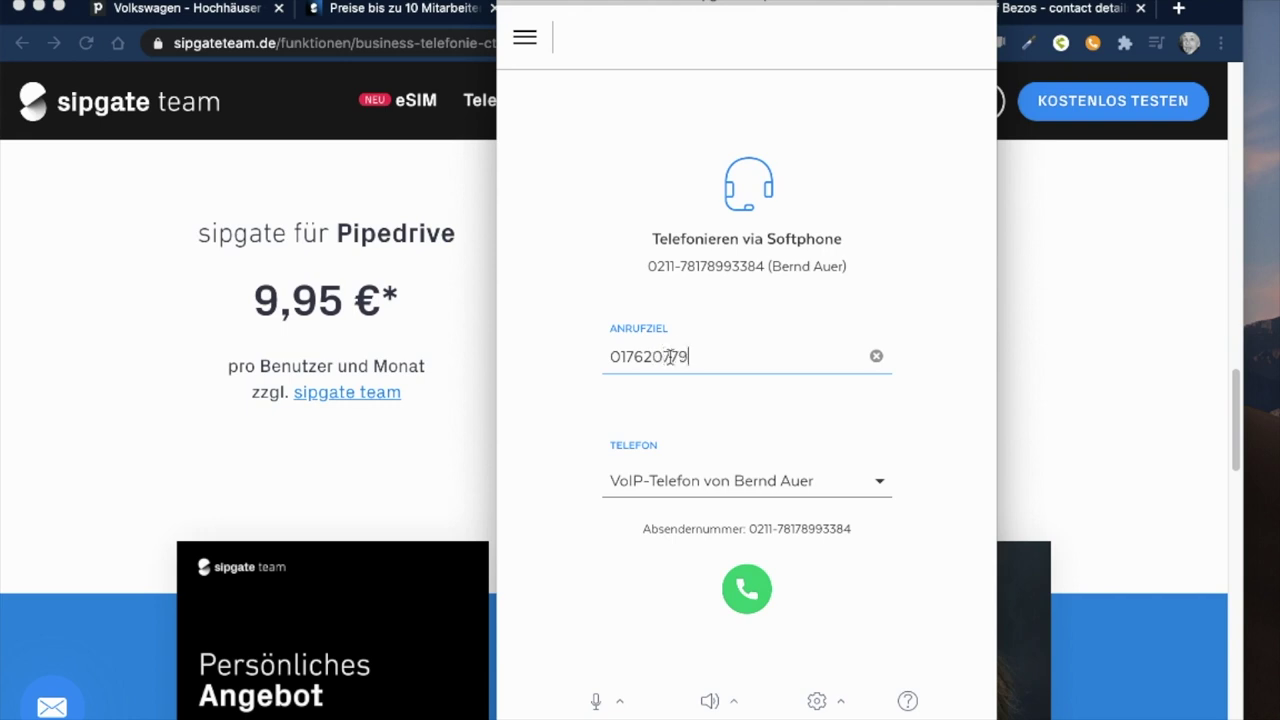
{"action": "double_click", "coordinate": [670, 357]}
{"action": "key", "text": "Return"}
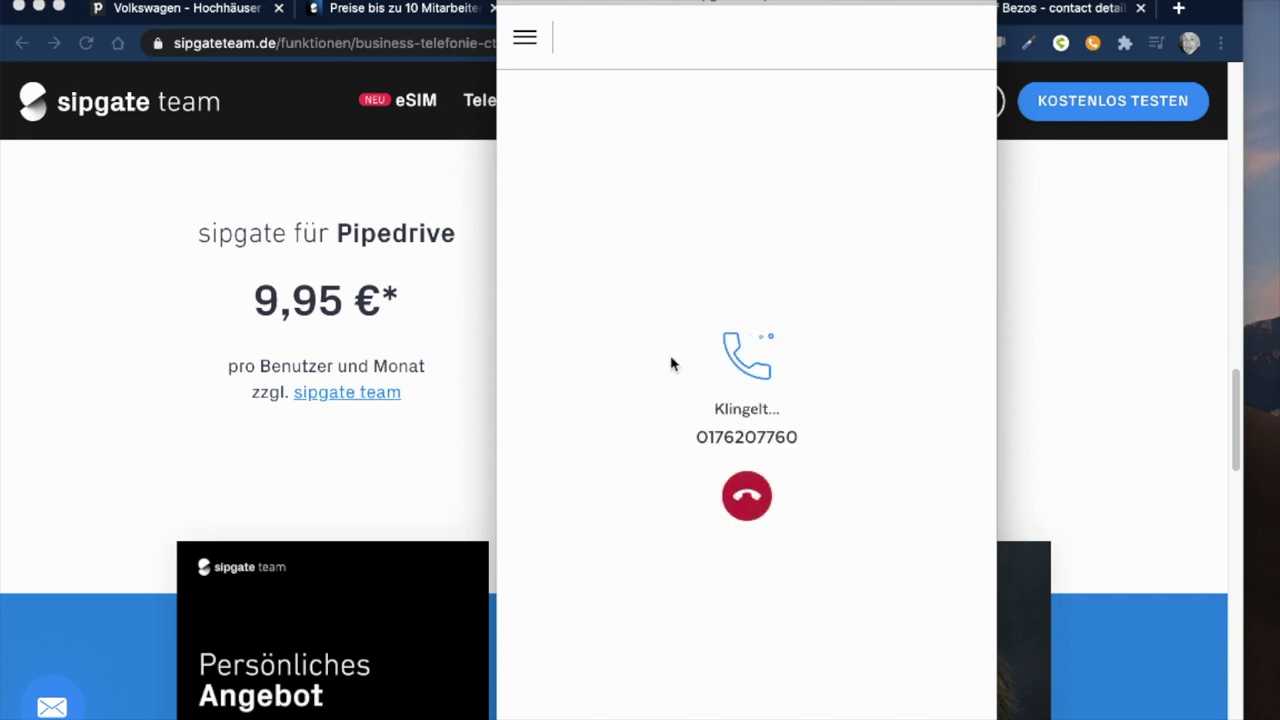
{"action": "left_click", "coordinate": [760, 500]}
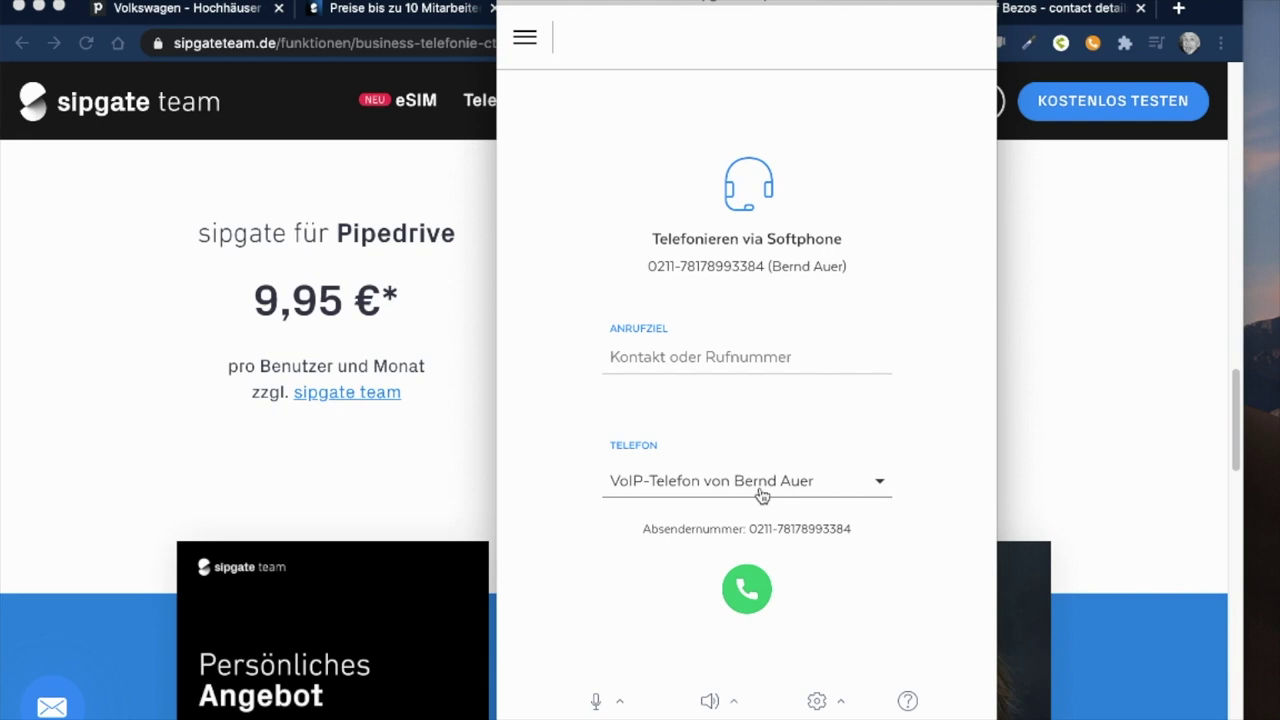
{"action": "left_click", "coordinate": [516, 14]}
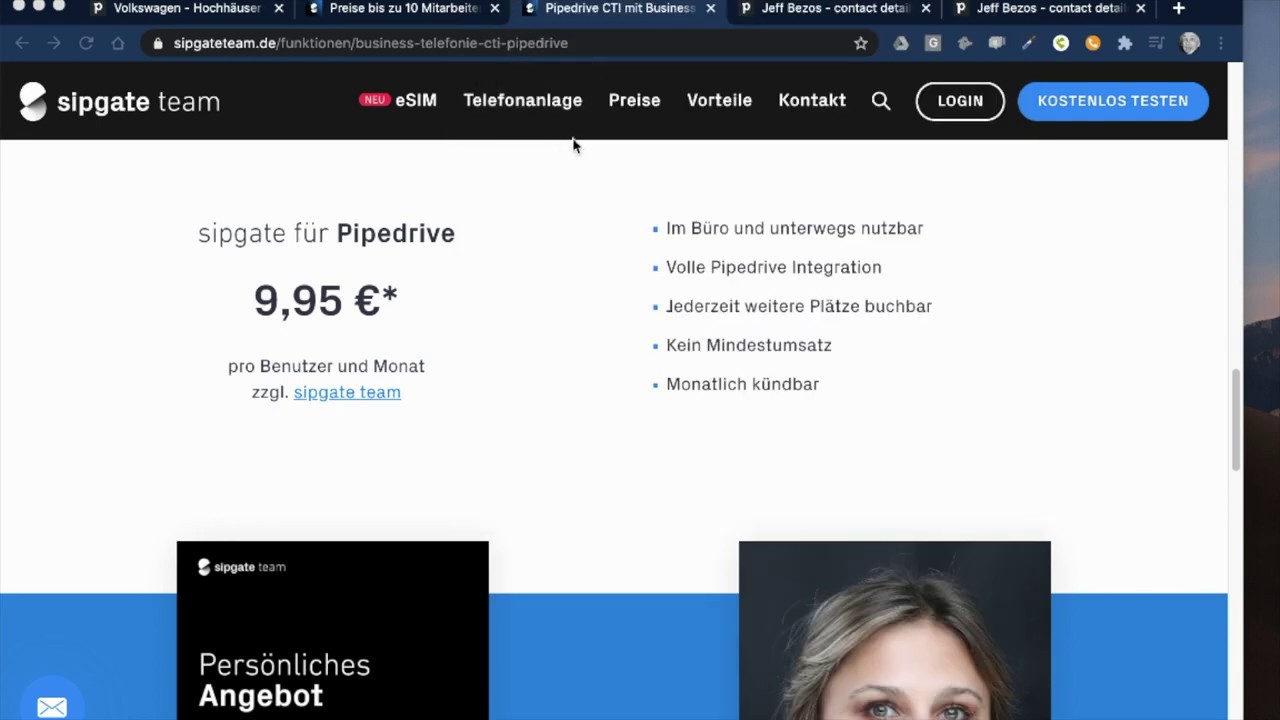